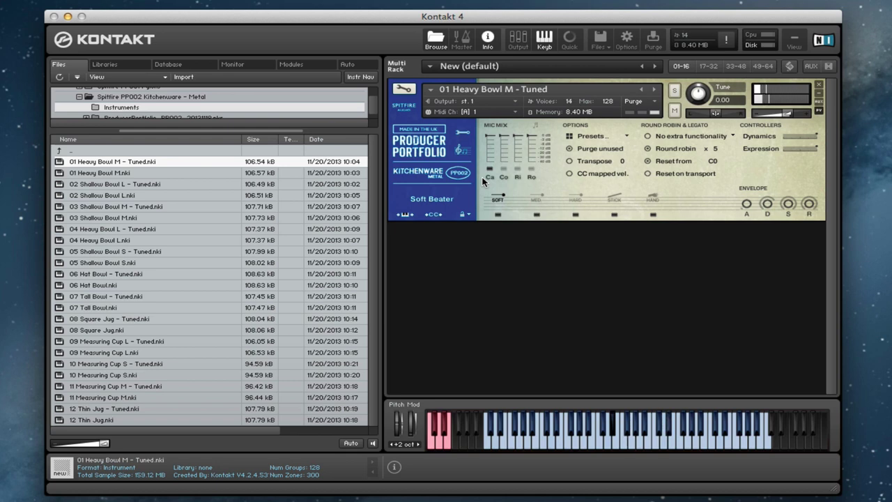
# Load the untuned 01 Heavy Bowl M, then replace it with 01 Heavy Bowl M - Tuned
pyautogui.click(112, 173)
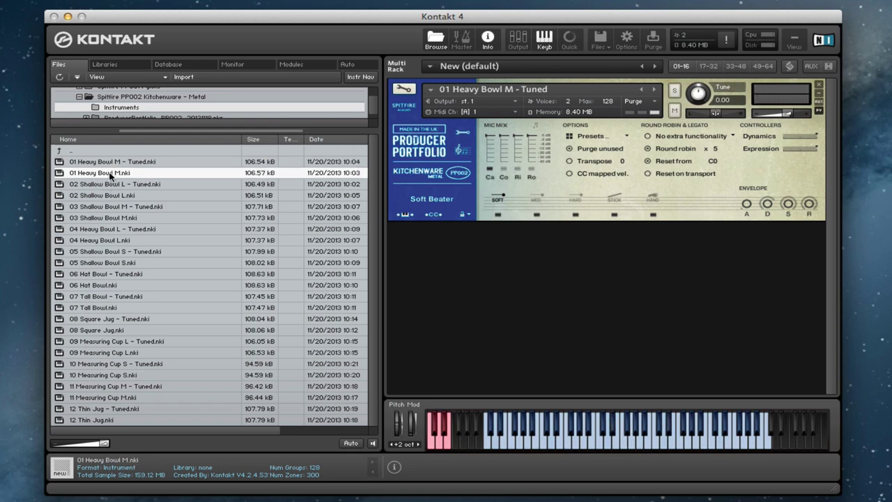
pyautogui.moveTo(535, 88); pyautogui.dragTo(536, 88)
pyautogui.click(139, 162)
pyautogui.moveTo(538, 93); pyautogui.dragTo(539, 92)
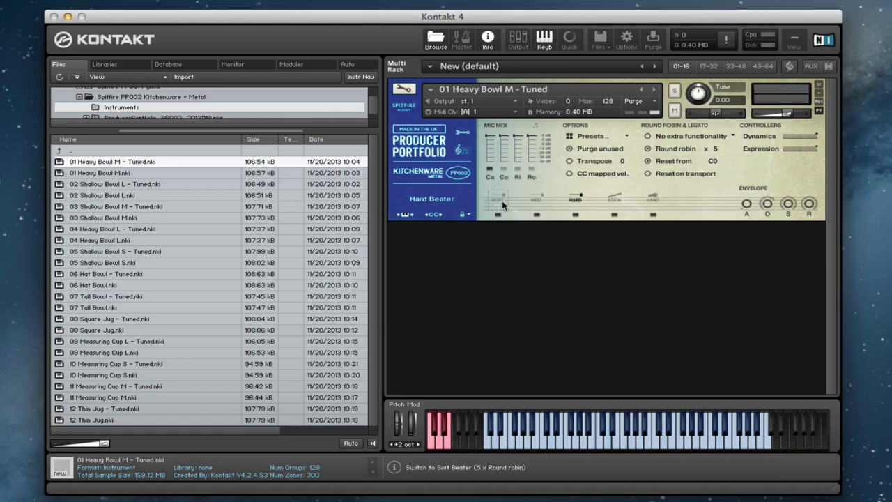
# Audition the tuned bowl's Medium Beater, Hard Beater, Stick and Hand articulations
pyautogui.click(536, 200)
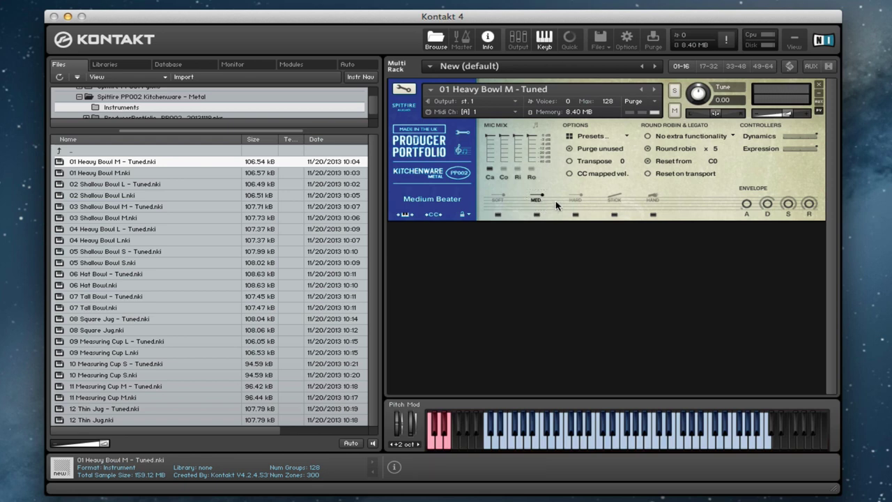
pyautogui.click(576, 199)
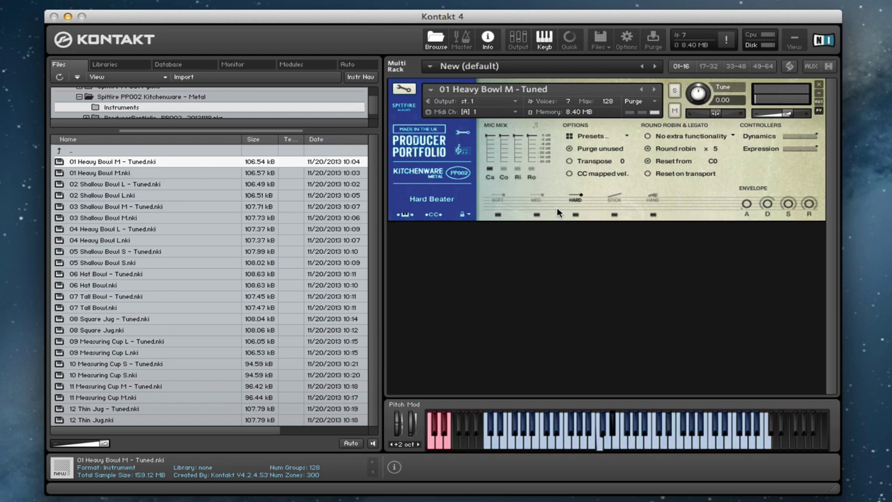
pyautogui.click(615, 200)
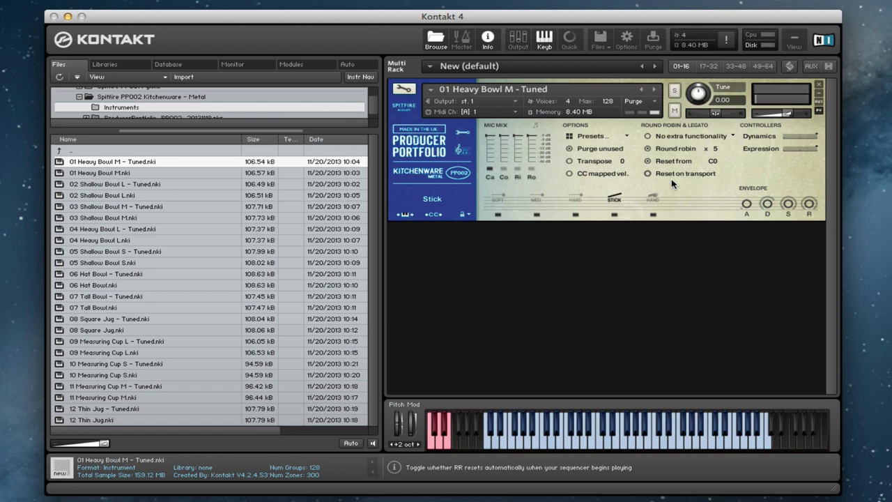
pyautogui.click(652, 201)
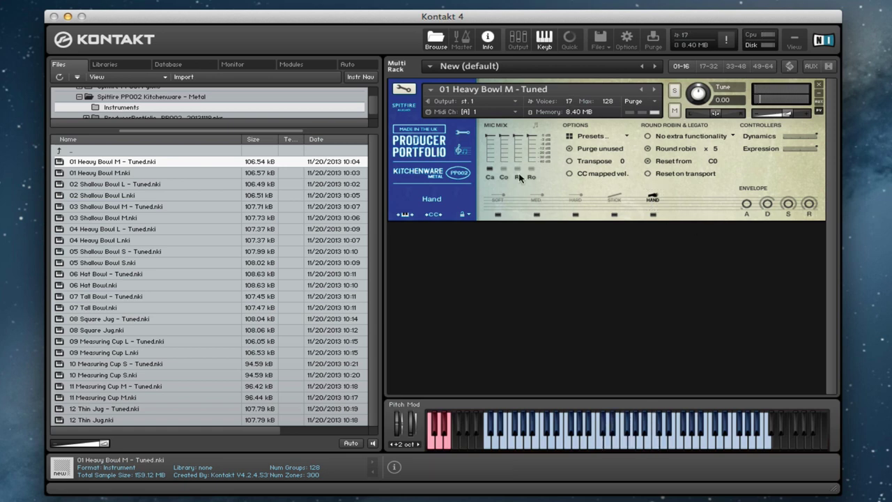
# On Hard Beater, toggle the Co, Ri and Ro microphones to compare mic positions
pyautogui.click(576, 200)
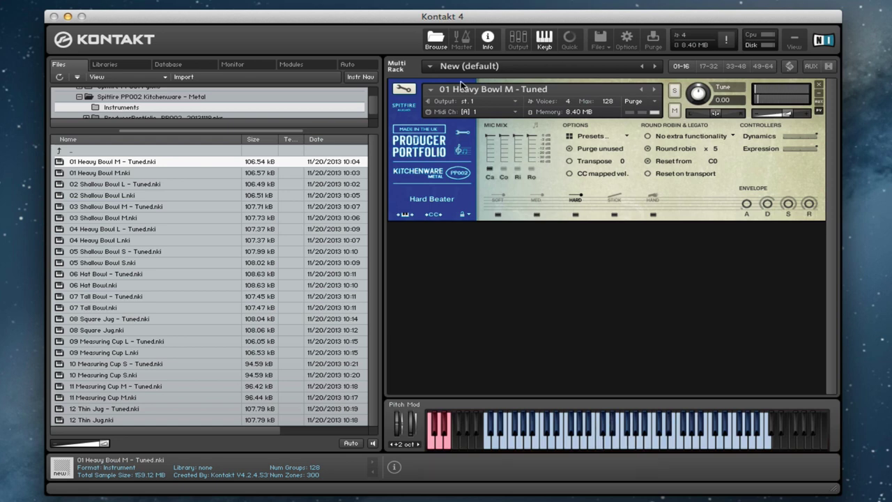
pyautogui.click(503, 170)
pyautogui.click(517, 170)
pyautogui.click(533, 167)
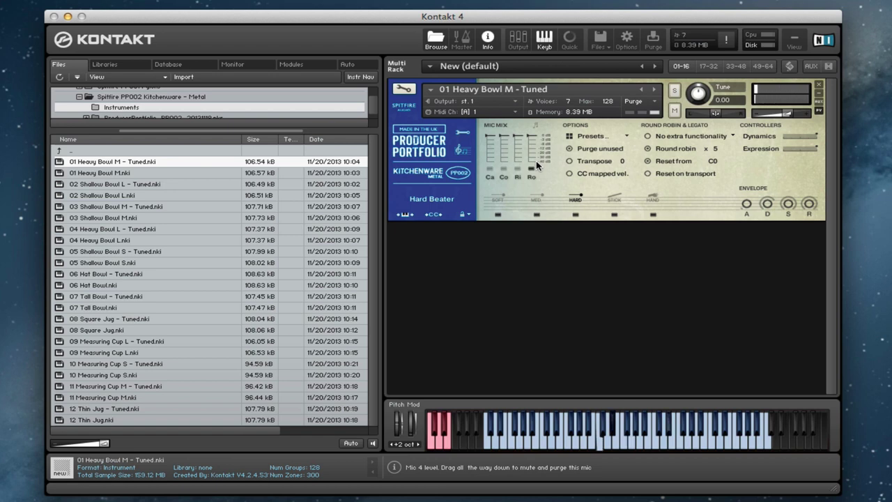
# Switch to Stick, toggle the Ro and Ri mics, and raise the Co mic fader
pyautogui.click(613, 198)
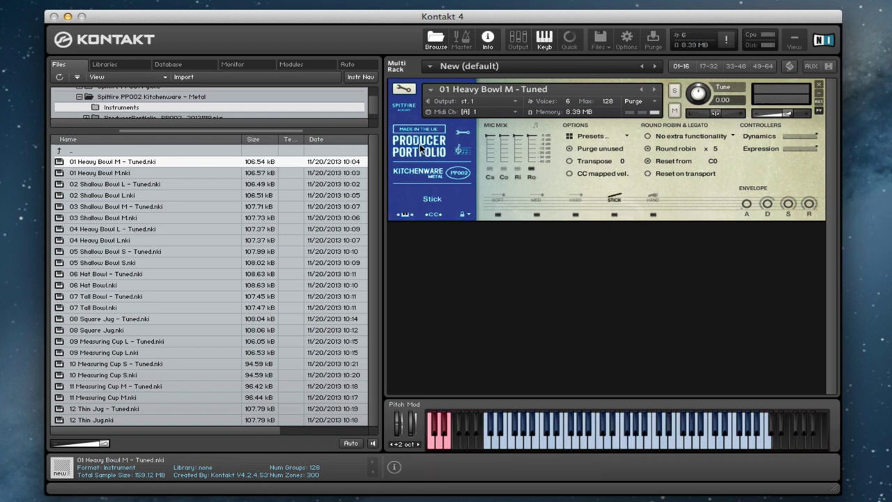
pyautogui.click(533, 168)
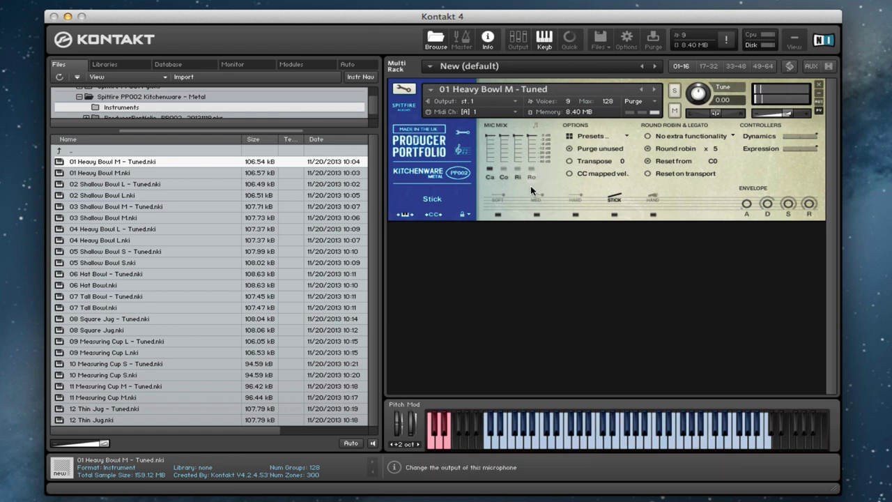
pyautogui.click(517, 169)
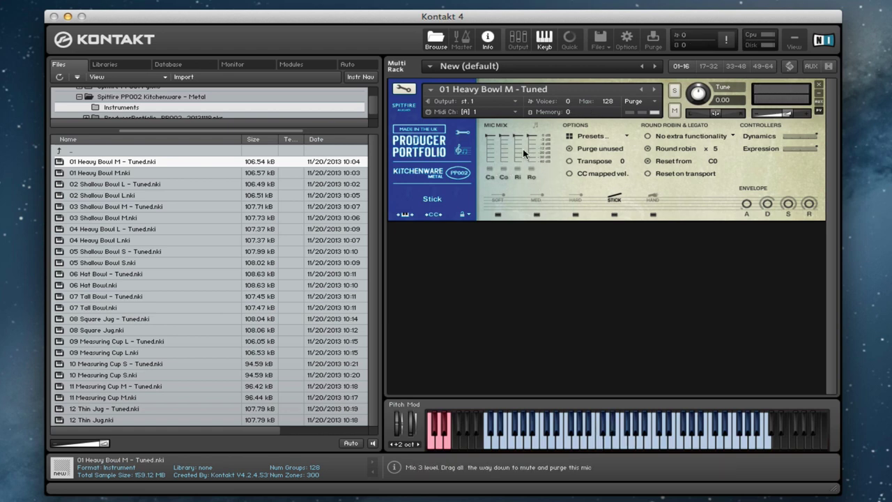
pyautogui.moveTo(506, 145); pyautogui.dragTo(509, 136)
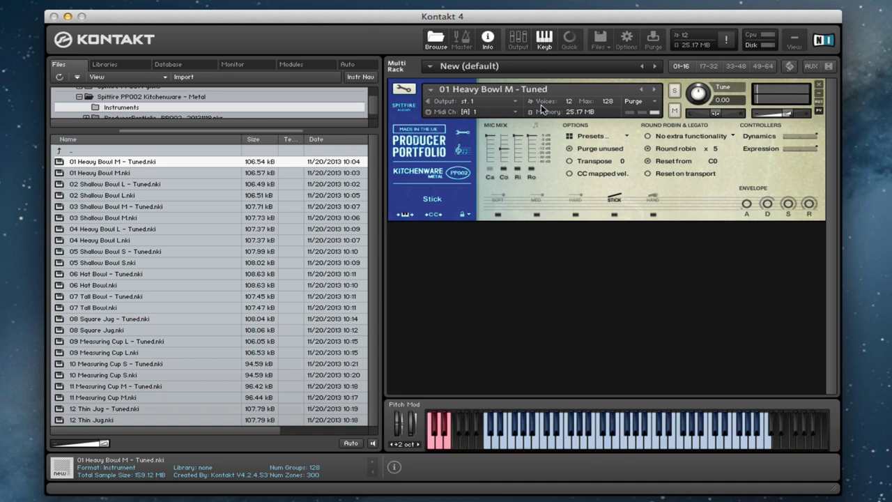
# Purge the Ri mic and put the Heavy Bowl on Soft Beater, dropping memory to 8.40 MB
pyautogui.click(534, 200)
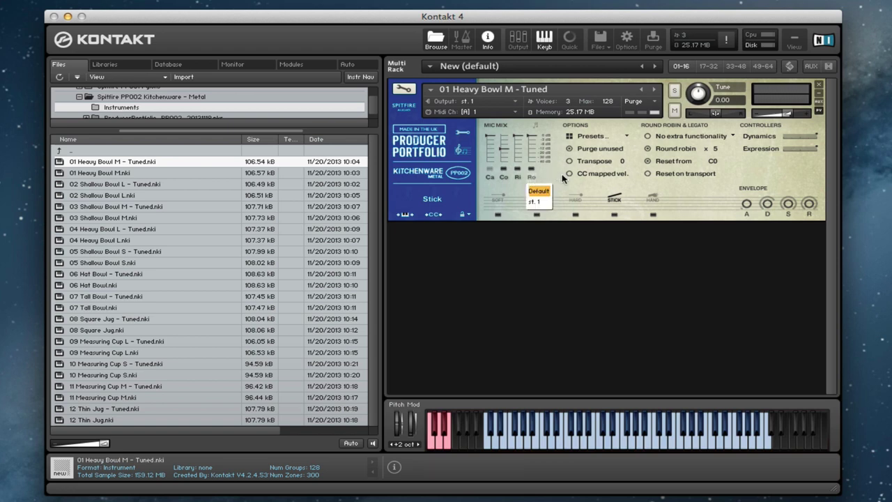
pyautogui.click(564, 184)
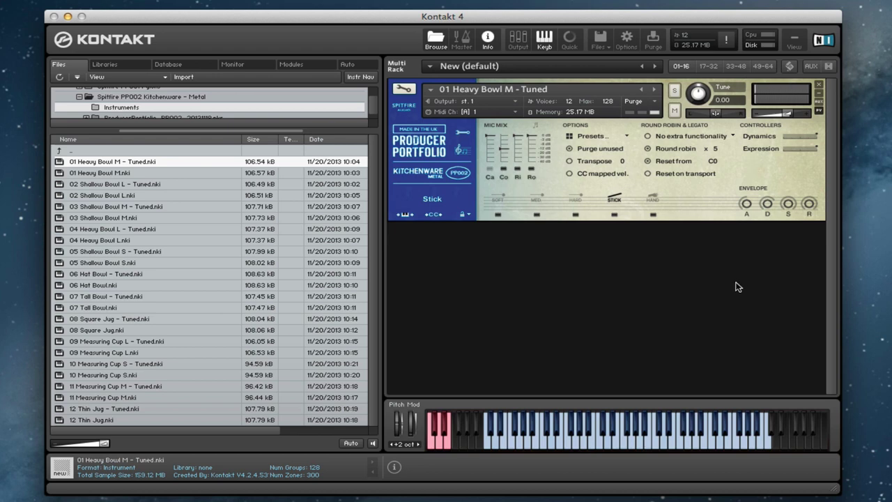
pyautogui.click(518, 171)
pyautogui.click(498, 199)
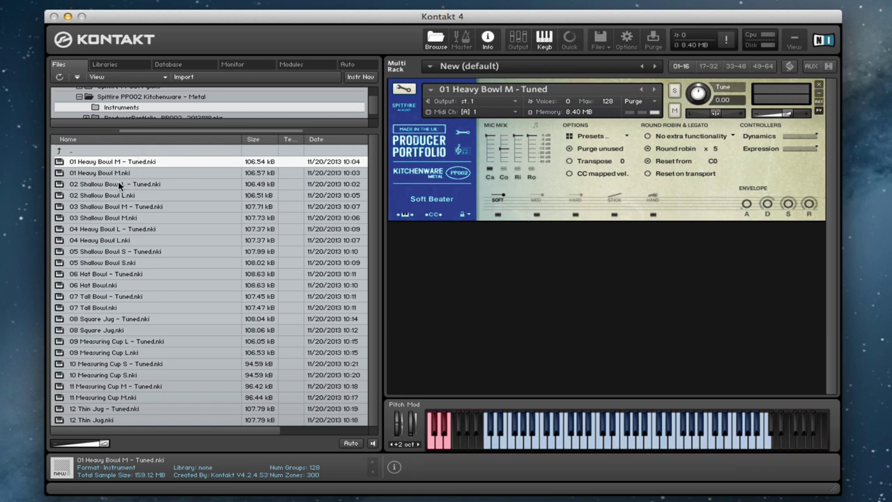
# Try 02 Shallow Bowl L - Tuned on Medium, Hard, Stick and Hand, then load 03 Shallow Bowl M - Tuned
pyautogui.moveTo(120, 185); pyautogui.dragTo(530, 105)
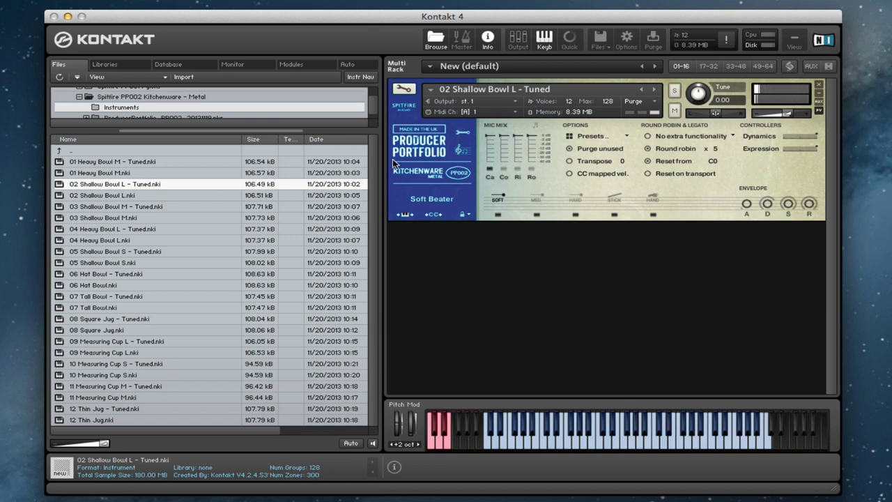
pyautogui.click(535, 198)
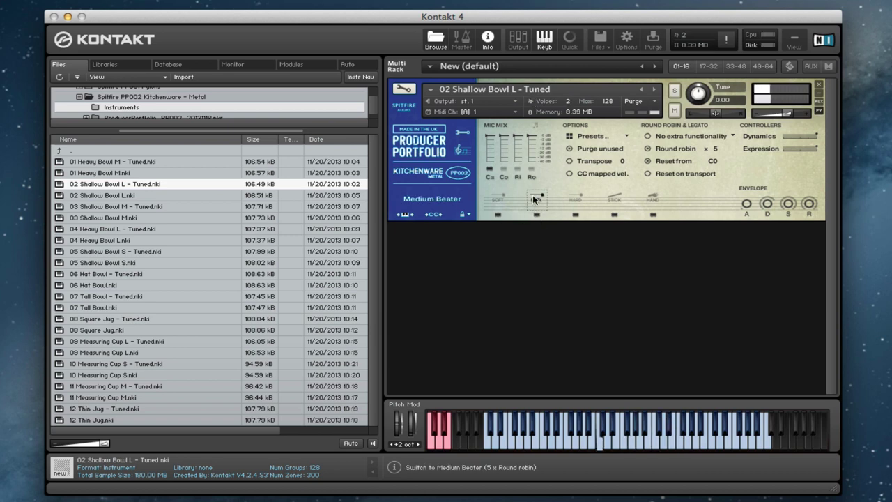
pyautogui.click(576, 200)
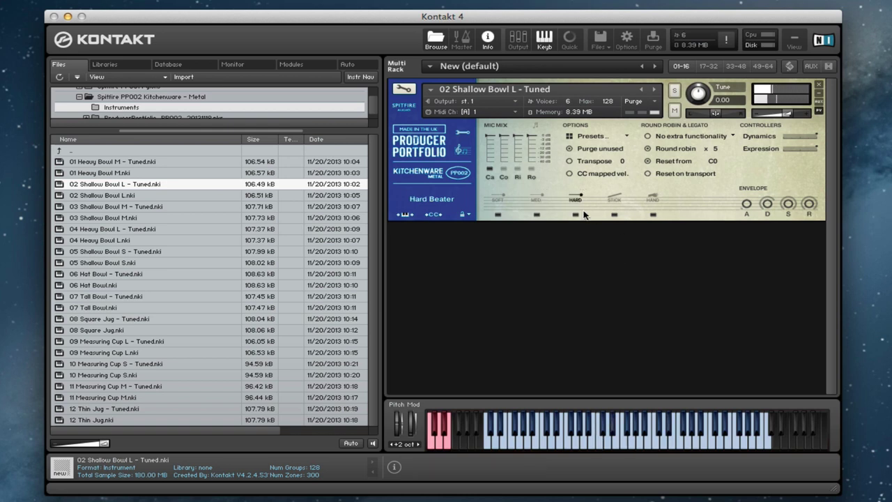
pyautogui.click(614, 199)
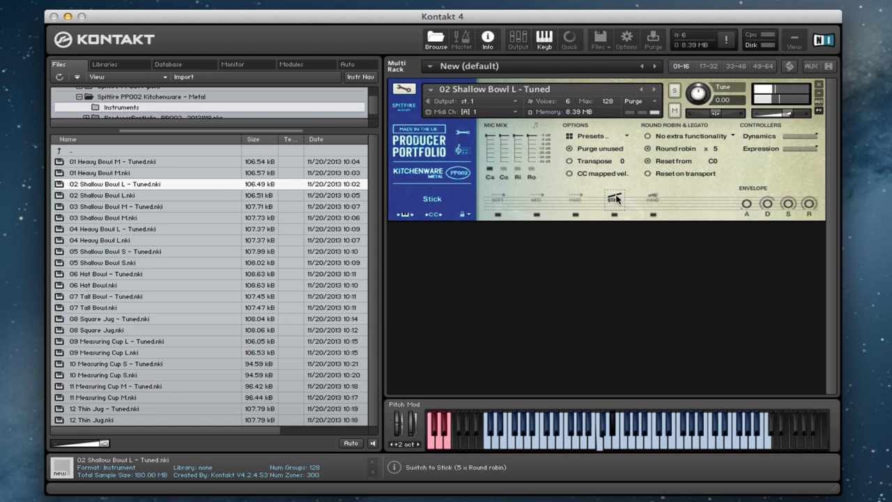
pyautogui.click(653, 199)
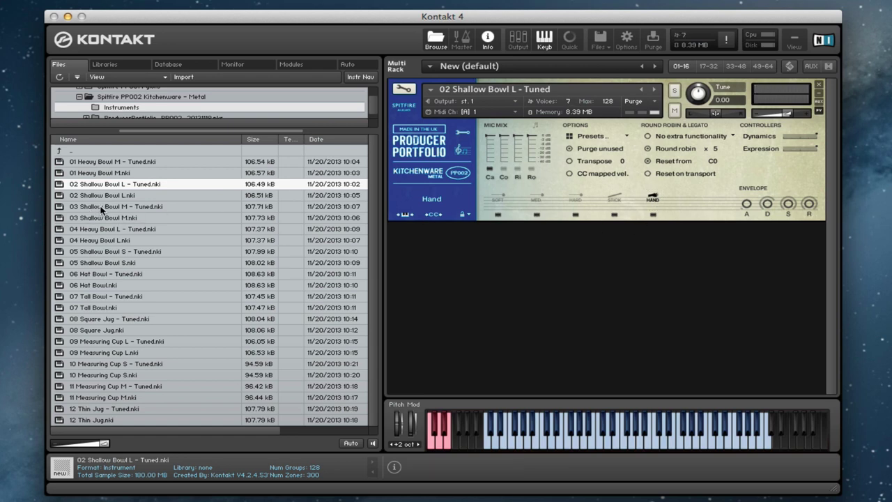
pyautogui.moveTo(98, 207); pyautogui.dragTo(494, 124)
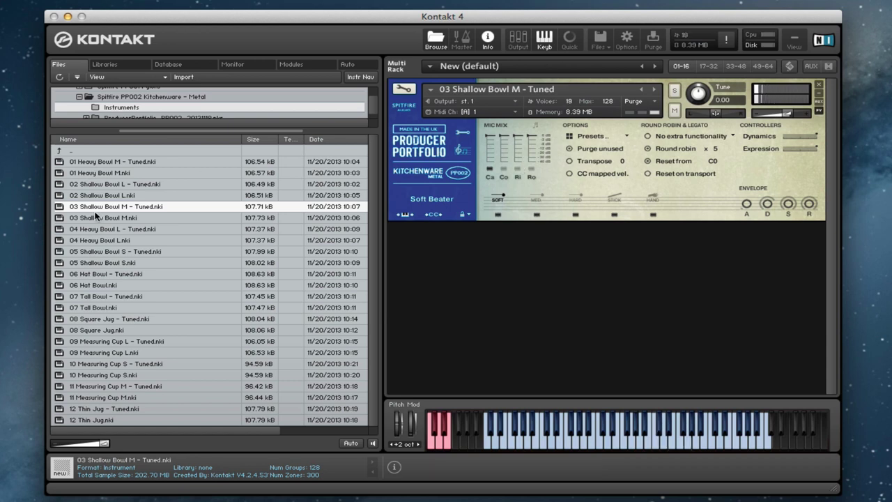
# Load 04 Heavy Bowl L - Tuned, then swap in the next file, 05 Shallow Bowl S - Tuned
pyautogui.moveTo(114, 229); pyautogui.dragTo(542, 106)
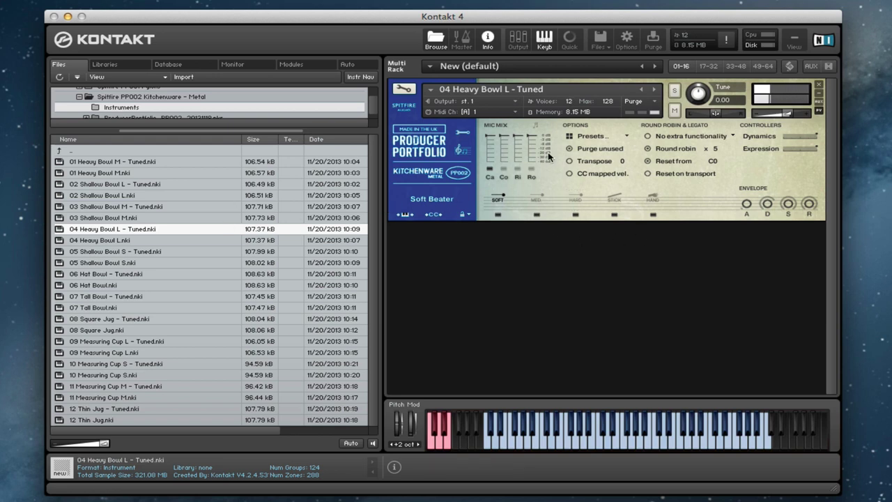
pyautogui.press('Down')
pyautogui.press('Down')
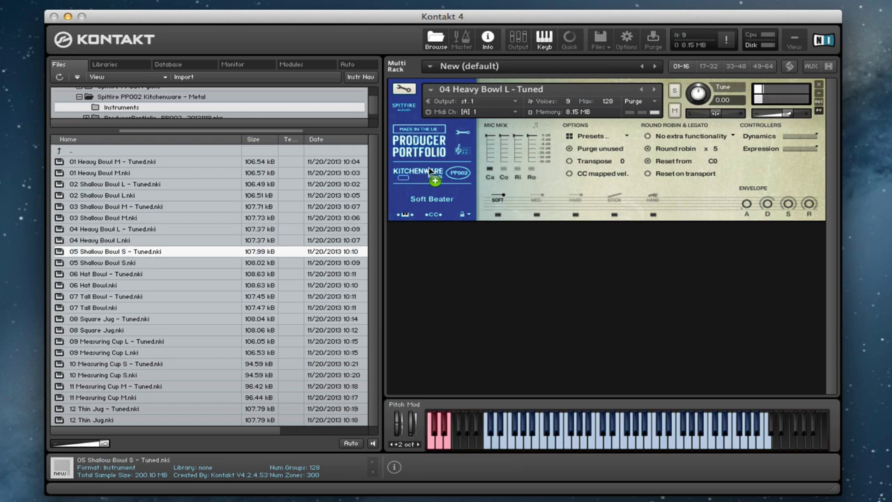
pyautogui.press('Return')
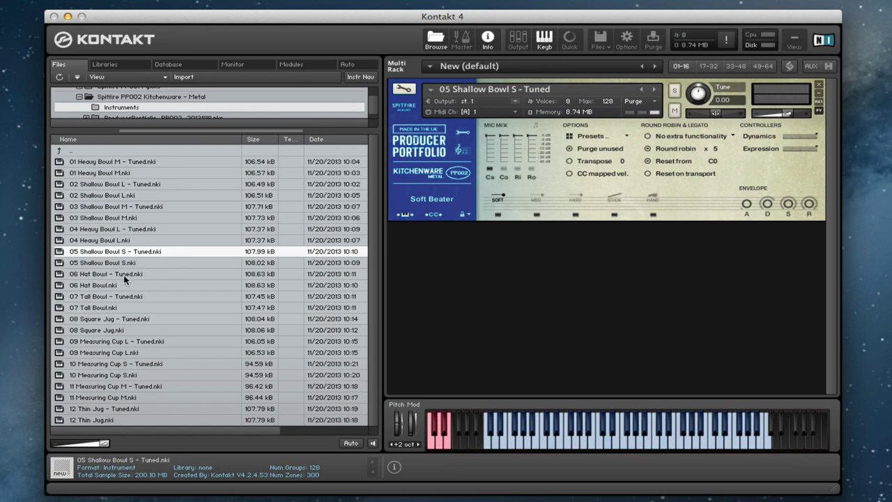
# Load 06 Hat Bowl - Tuned, play it on Hand, then replace it with 07 Tall Bowl - Tuned
pyautogui.click(101, 274)
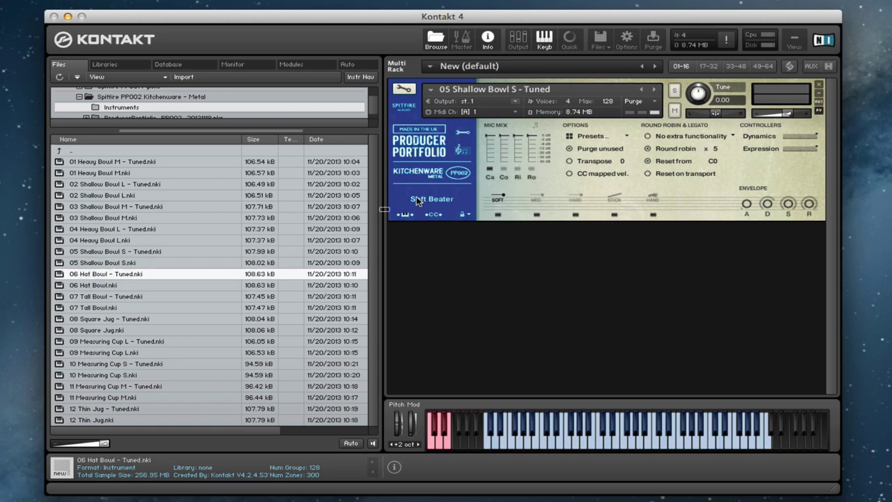
pyautogui.moveTo(561, 98); pyautogui.dragTo(550, 92)
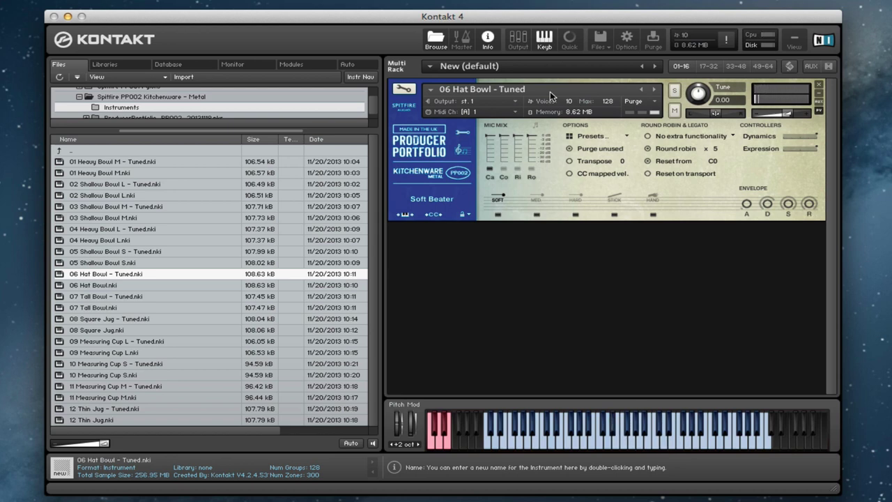
pyautogui.click(653, 200)
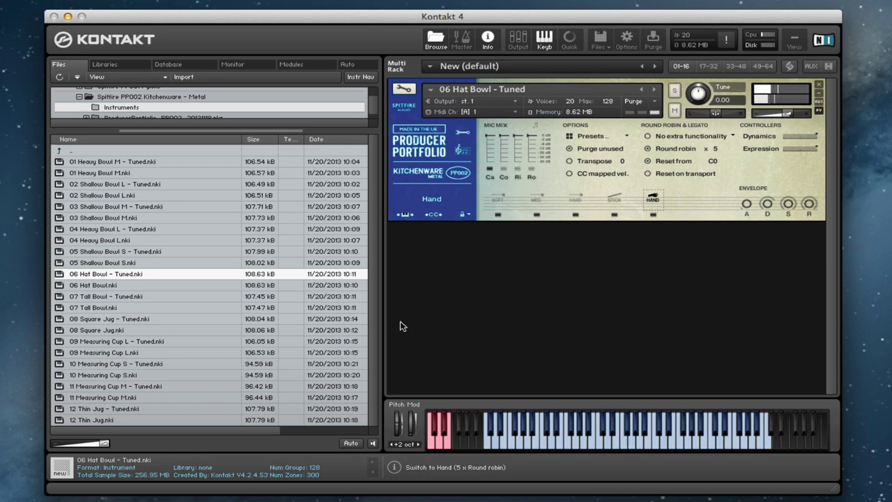
pyautogui.moveTo(113, 297); pyautogui.dragTo(519, 90)
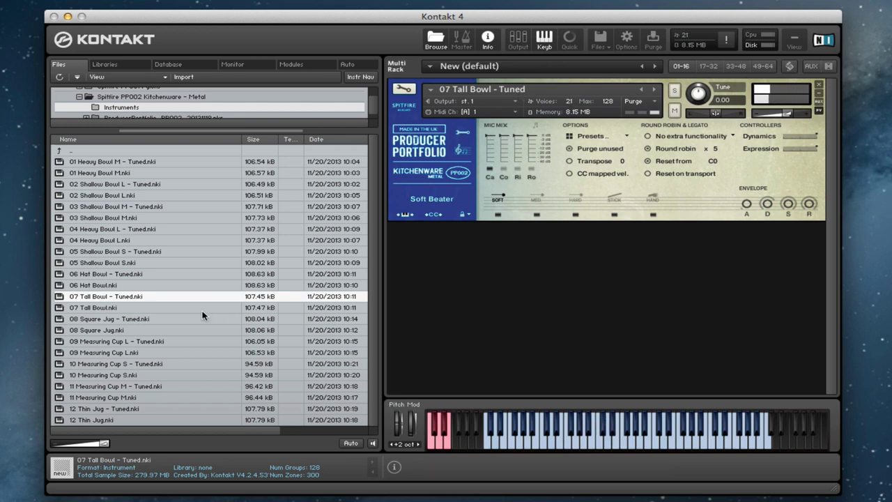
# Try 08 Square Jug - Tuned on Medium, Hard, Stick and Hand, then load 09 Measuring Cup L - Tuned
pyautogui.moveTo(124, 317); pyautogui.dragTo(542, 92)
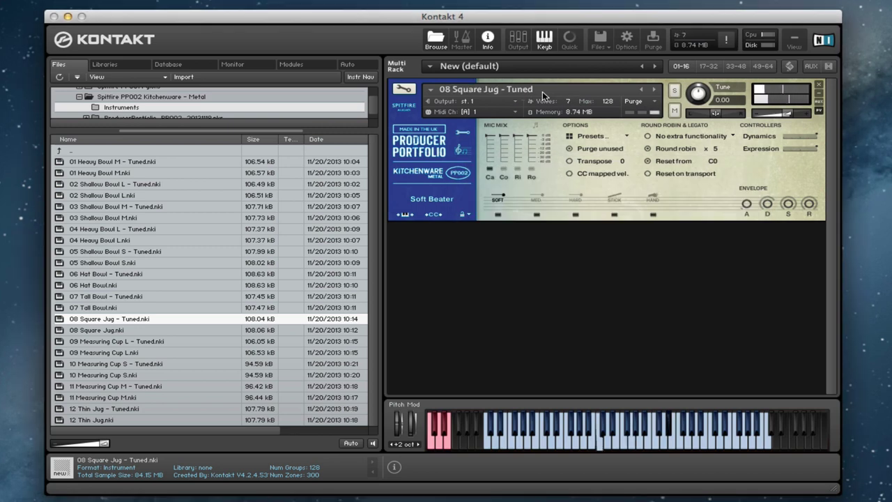
pyautogui.click(536, 199)
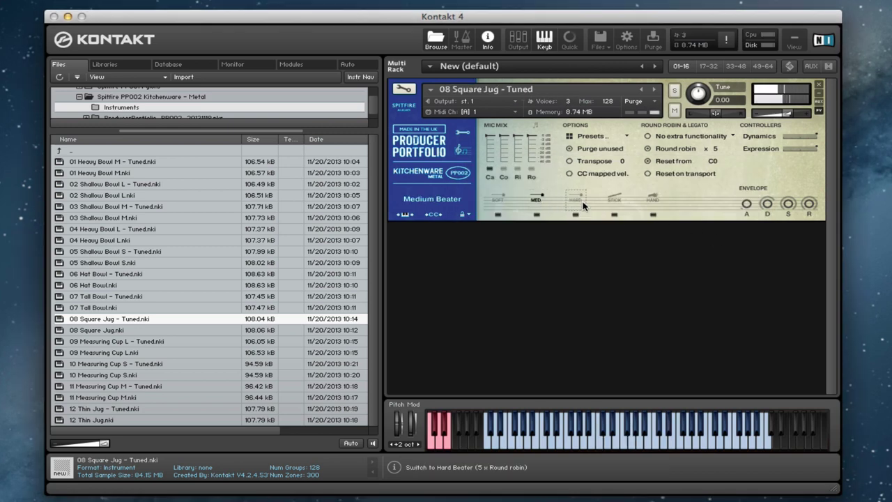
pyautogui.click(578, 200)
pyautogui.click(614, 200)
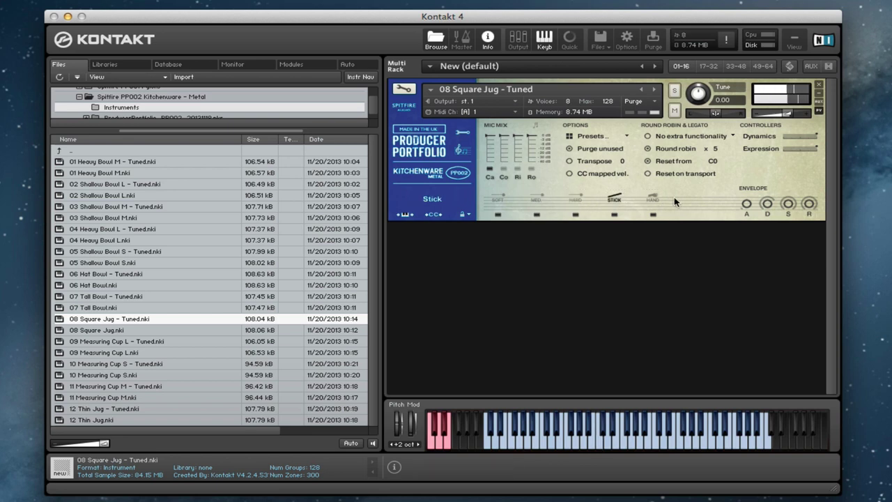
pyautogui.click(655, 198)
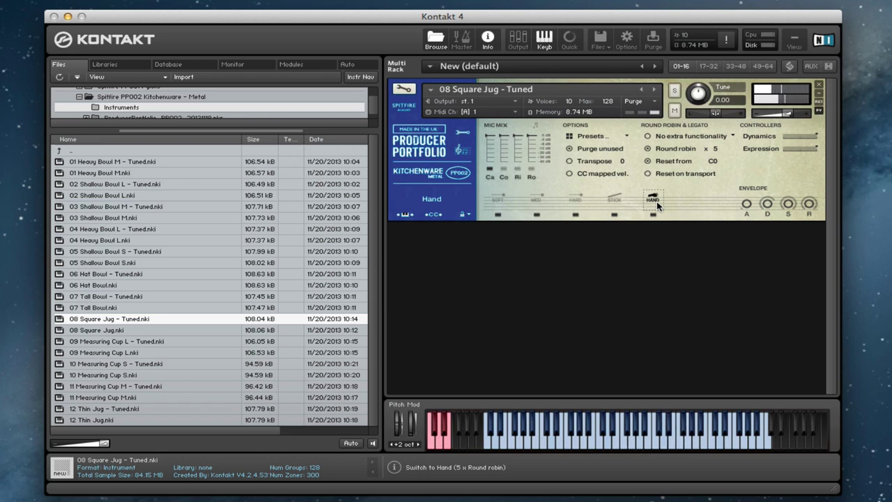
pyautogui.moveTo(129, 341); pyautogui.dragTo(578, 88)
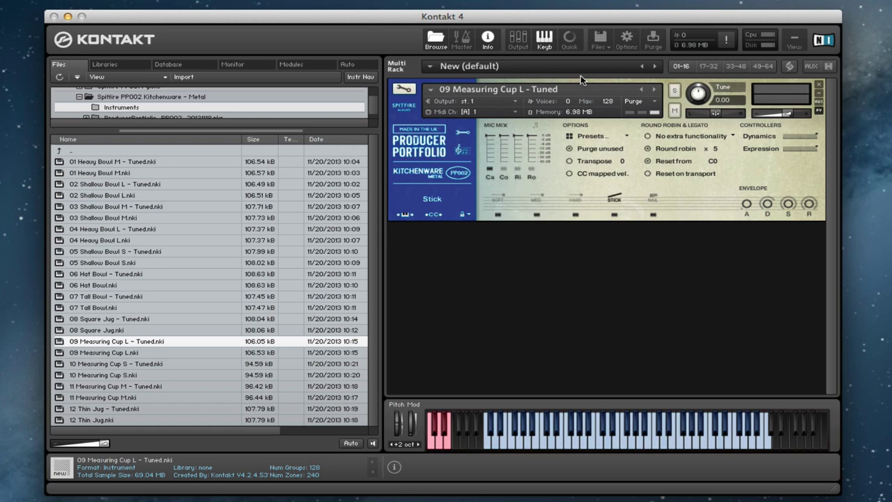
# Cycle the Measuring Cup L through Soft, Medium, Hard, Stick and Nail articulations
pyautogui.click(505, 200)
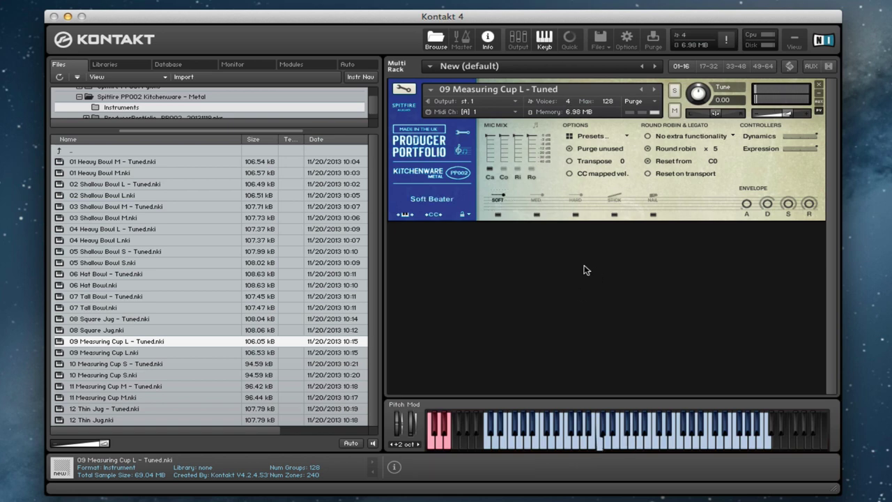
pyautogui.click(536, 199)
pyautogui.click(575, 200)
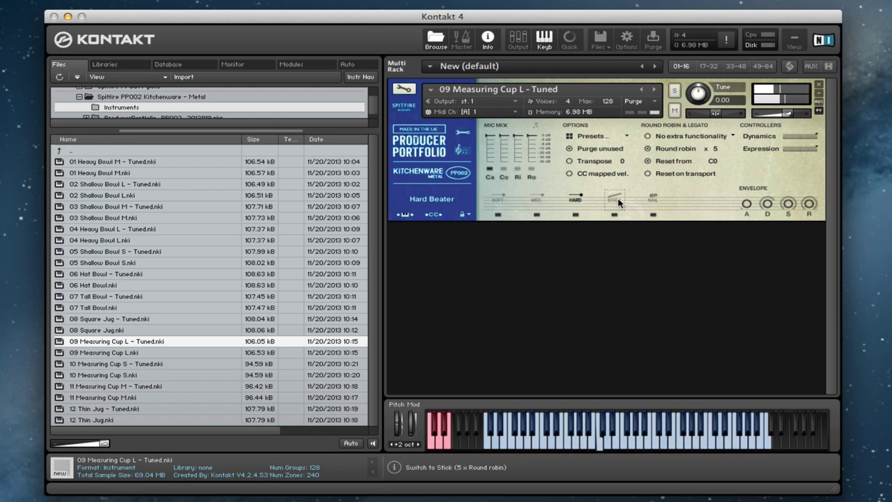
pyautogui.click(616, 200)
pyautogui.click(652, 199)
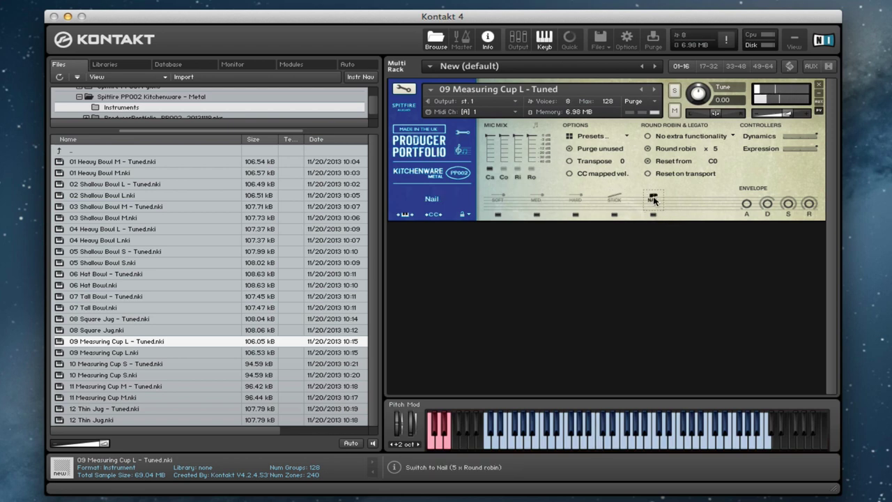
# Try 10 Measuring Cup S on Stick and Nail, then 11 Measuring Cup M on Stick
pyautogui.doubleClick(132, 364)
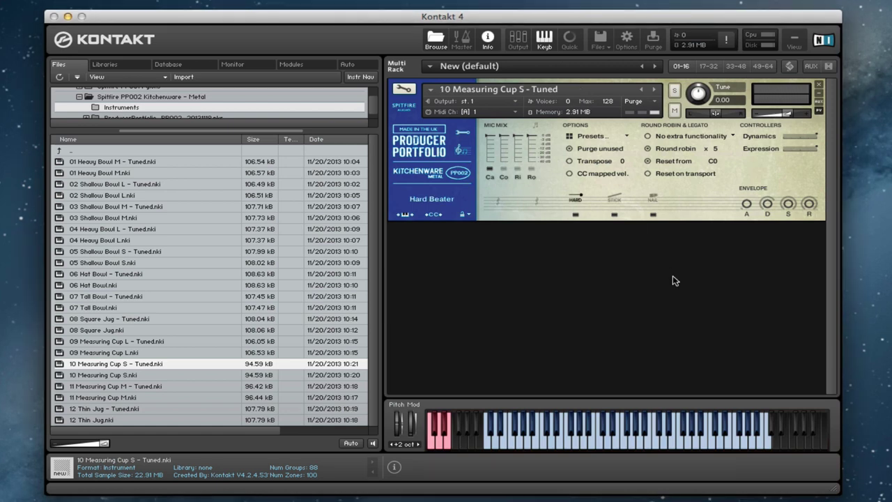
pyautogui.click(614, 203)
pyautogui.click(653, 201)
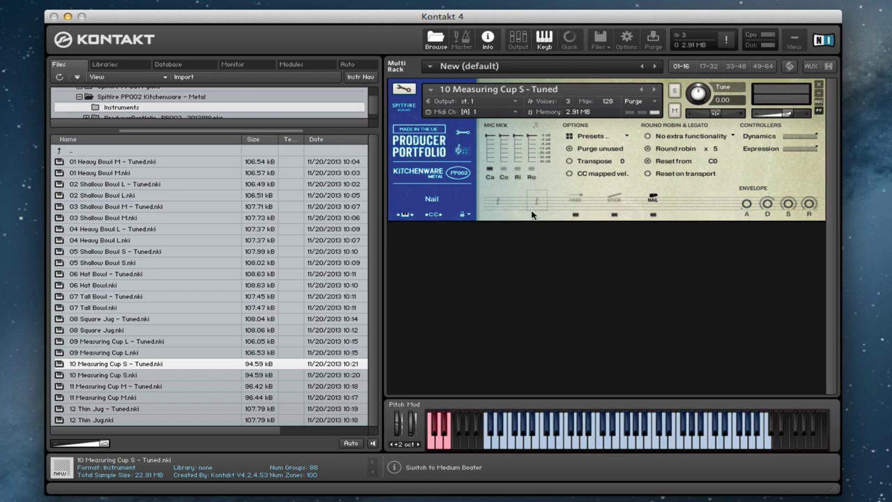
pyautogui.click(133, 385)
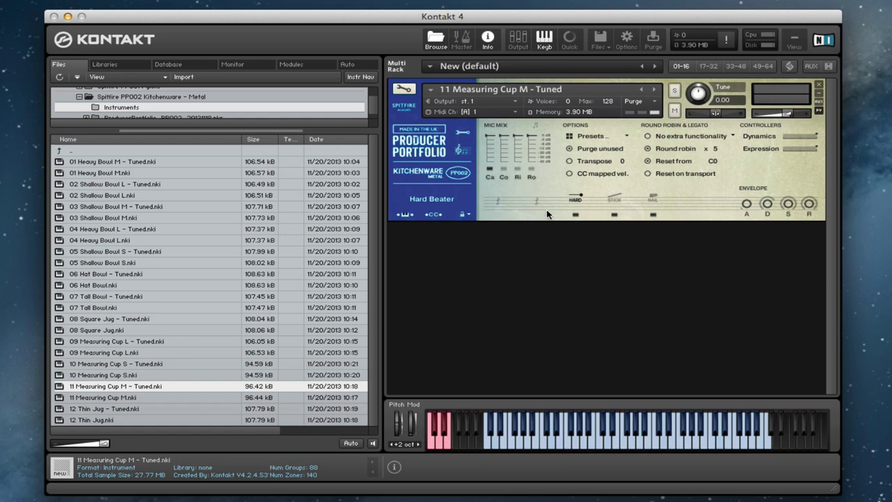
pyautogui.click(614, 199)
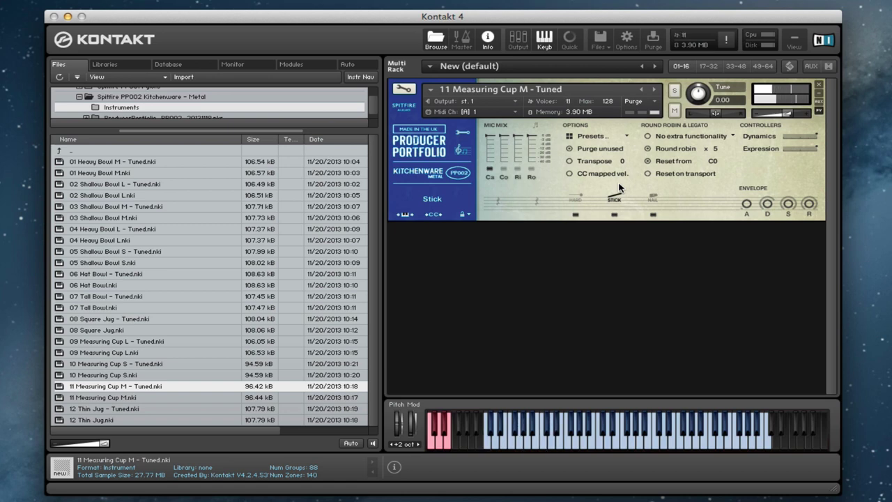
pyautogui.click(129, 410)
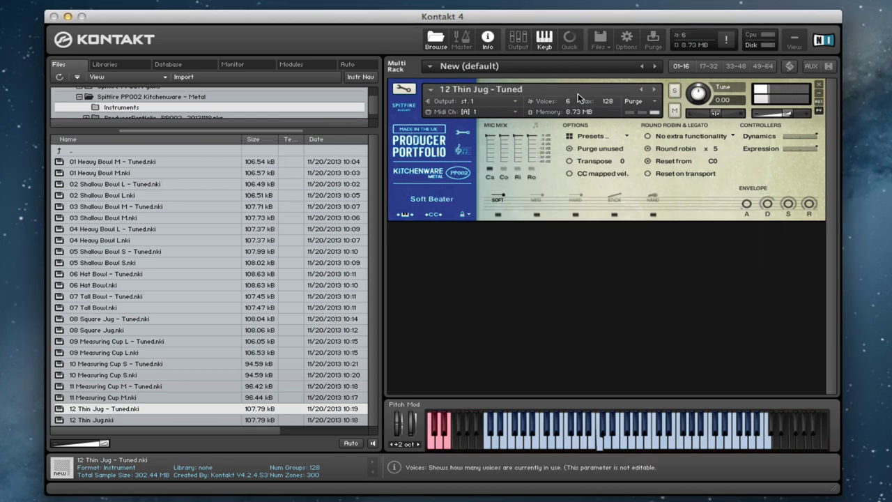
# Play 12 Thin Jug - Tuned on Medium, Hard, Stick and Hand, ending on Soft Beater
pyautogui.click(536, 200)
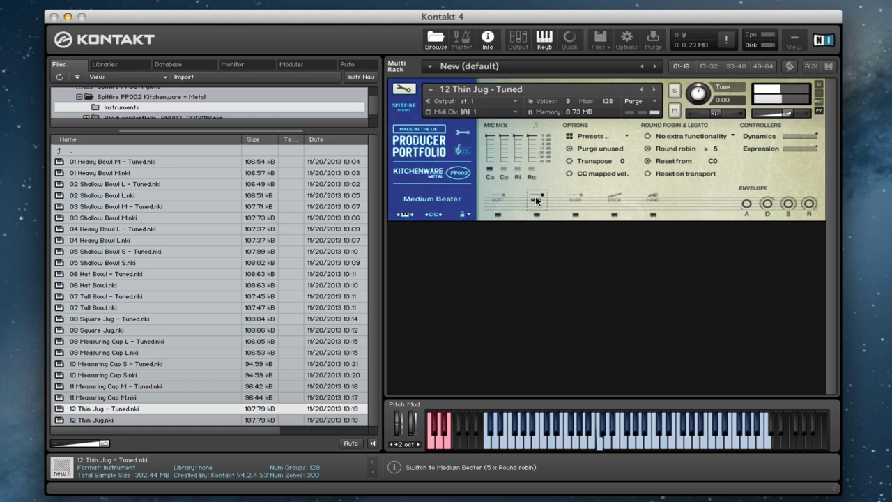
pyautogui.click(575, 198)
pyautogui.click(616, 201)
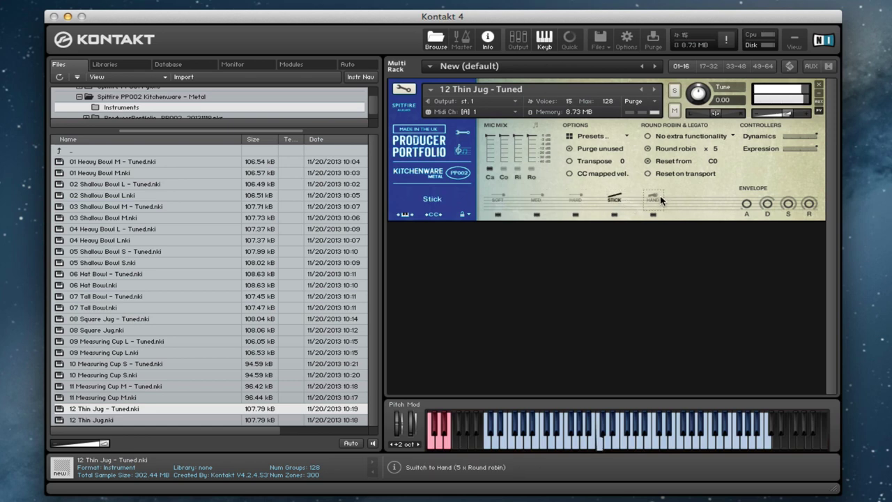
pyautogui.click(654, 201)
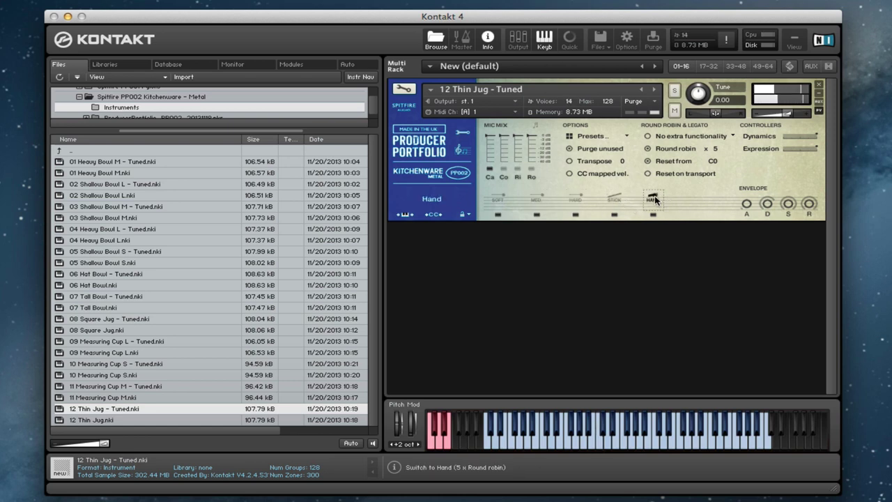
pyautogui.click(495, 200)
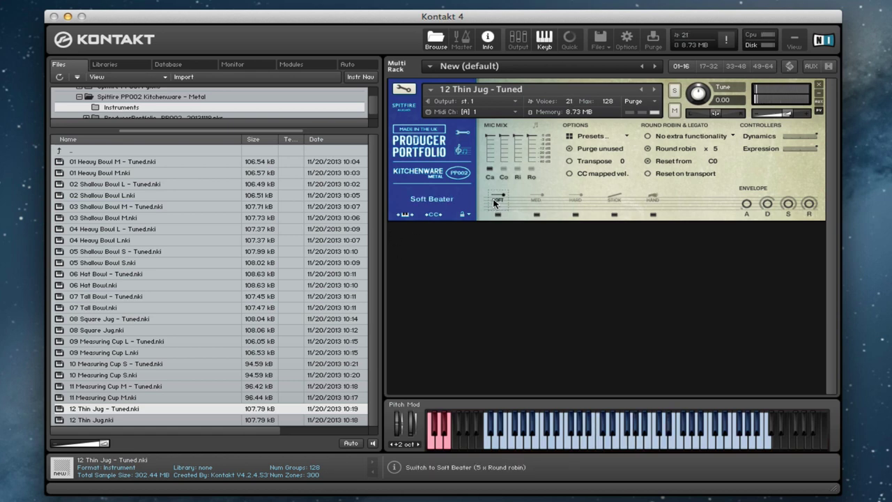